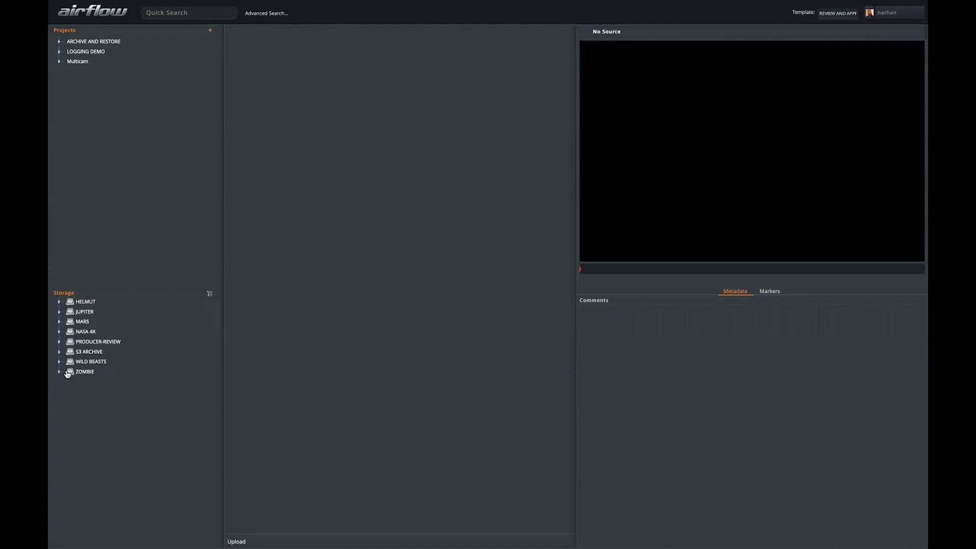
# Step: Open the PRO folder on MARS, quick-search 'shuttle', and load the shuttle clip with its metadata
pyautogui.click(59, 321)
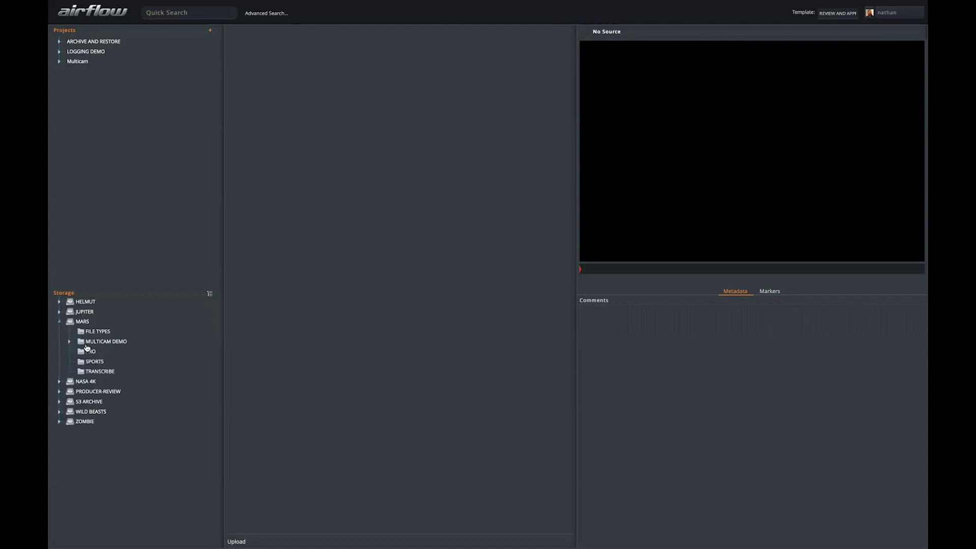
pyautogui.click(83, 352)
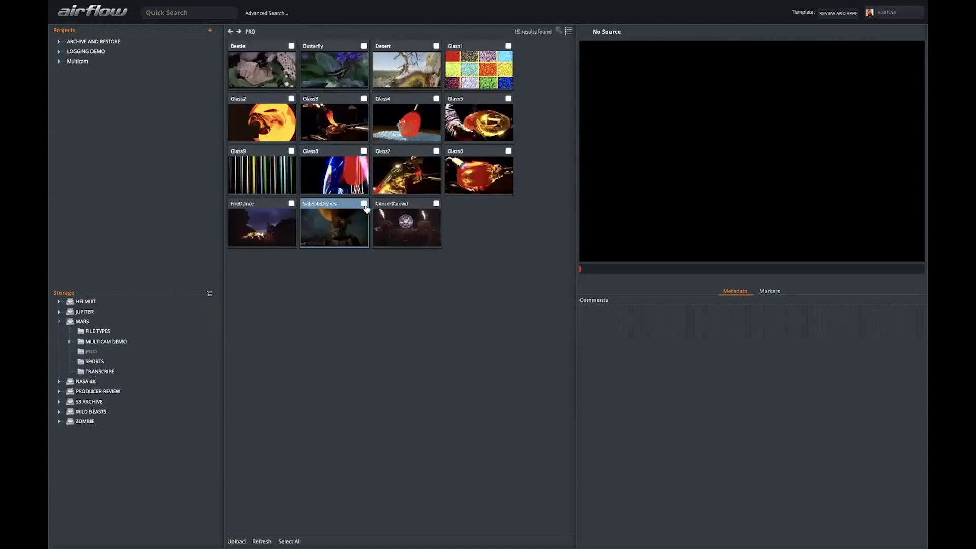
pyautogui.write('shuttle')
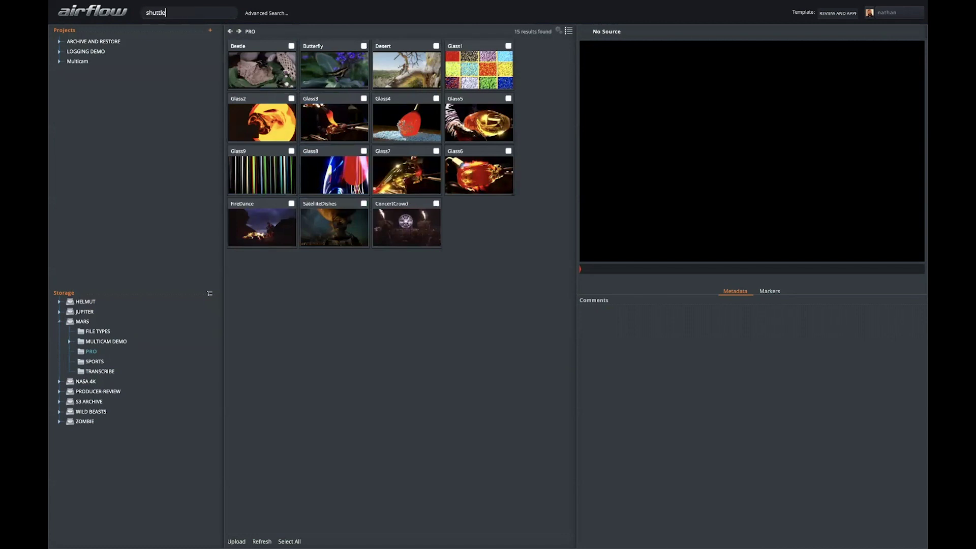
pyautogui.press('Return')
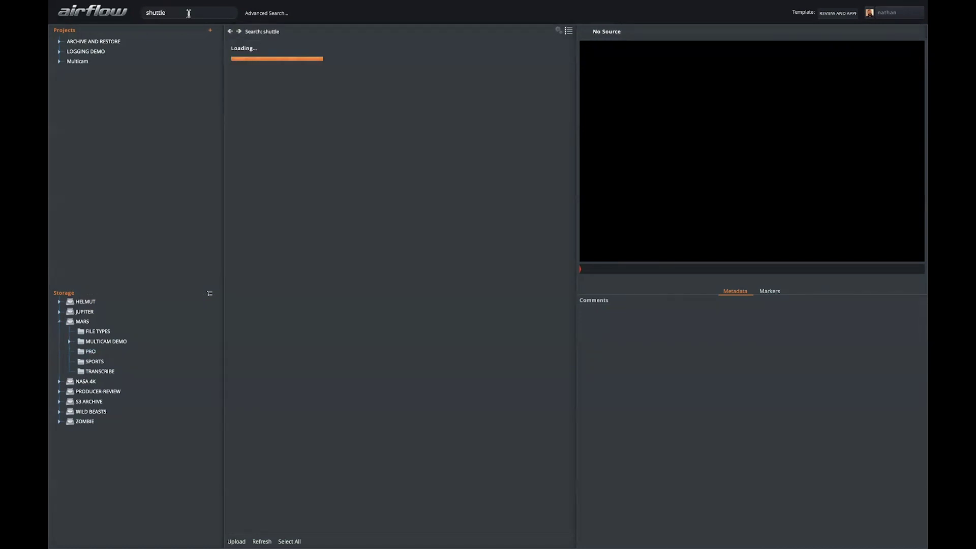
pyautogui.click(835, 13)
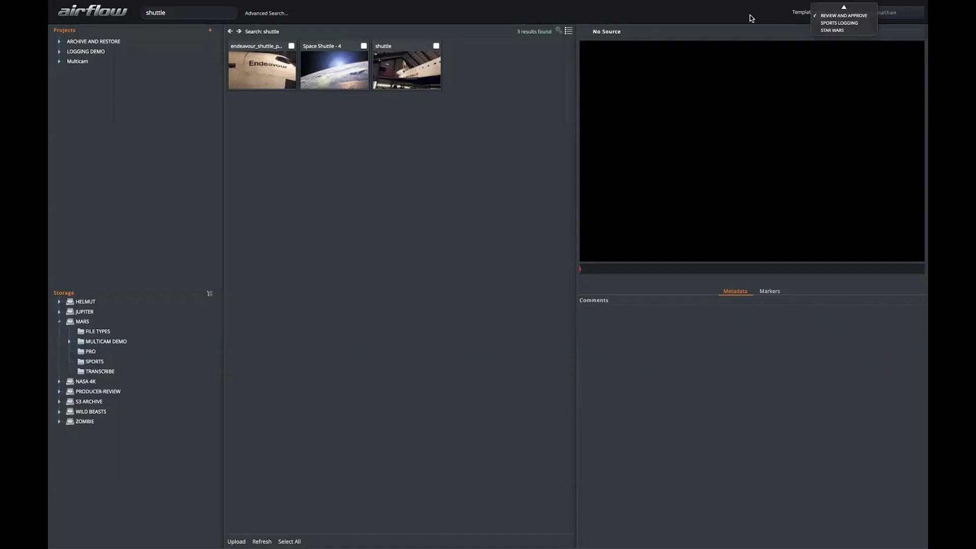
pyautogui.click(411, 72)
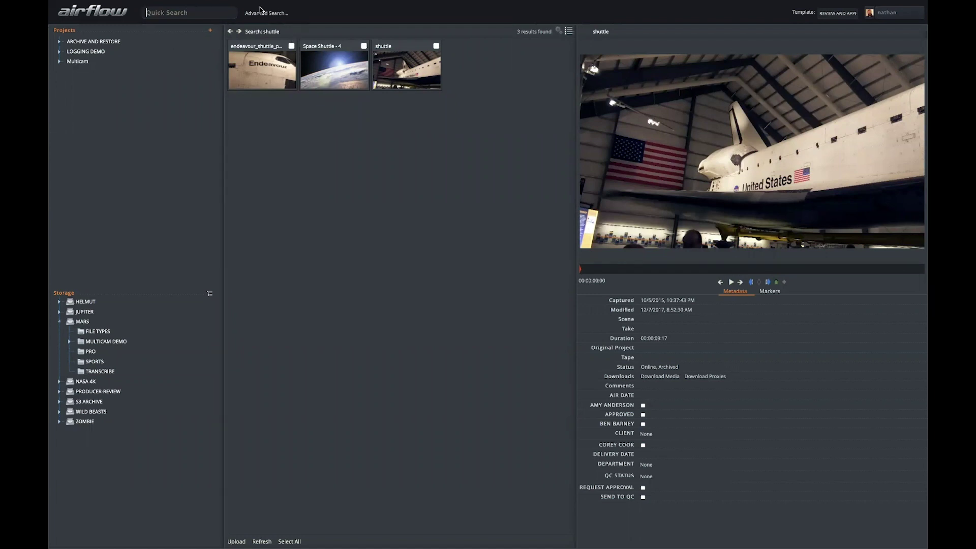
# Step: Return to the PRO folder's 15 clips and load FireDance into the viewer
pyautogui.click(91, 351)
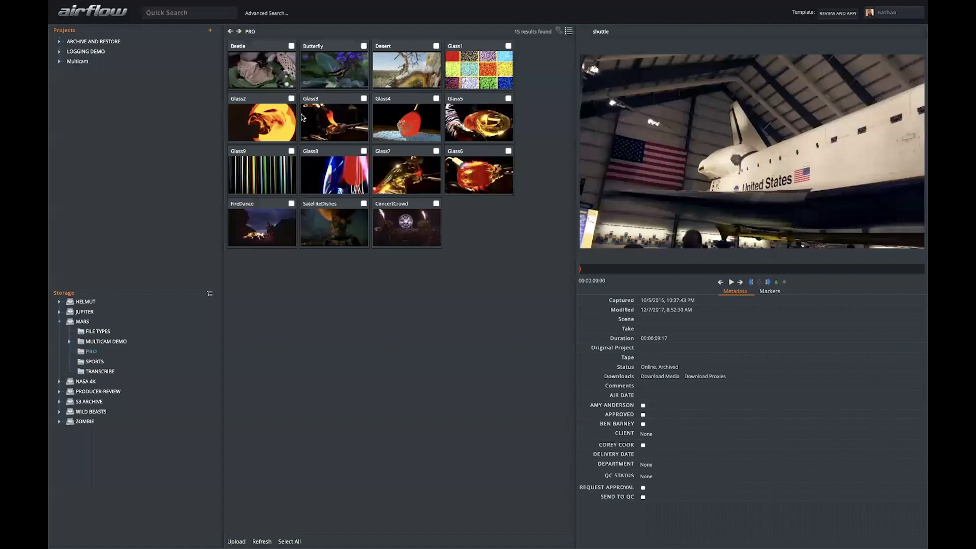
pyautogui.click(264, 223)
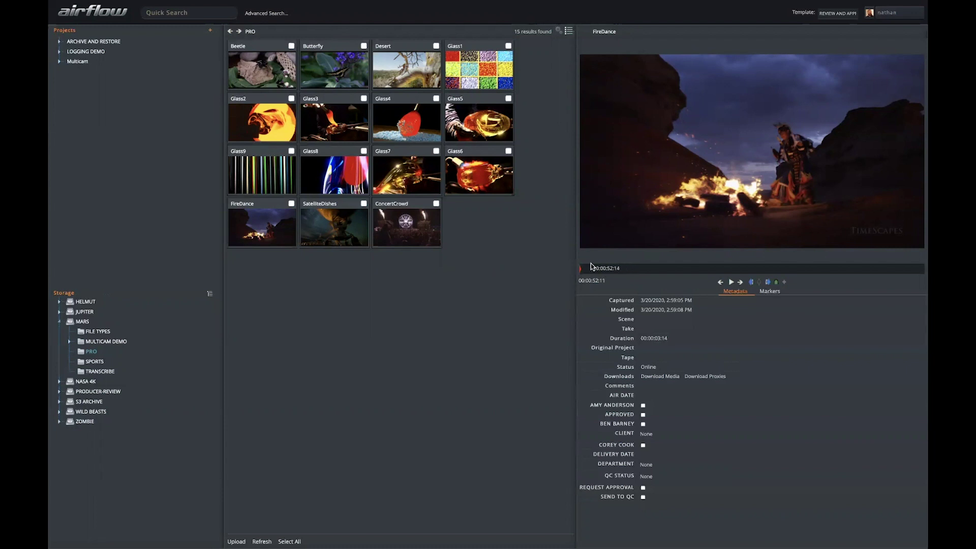
# Step: Add three markers to FireDance near 00:00:54, making the third red and named FIRE
pyautogui.click(731, 282)
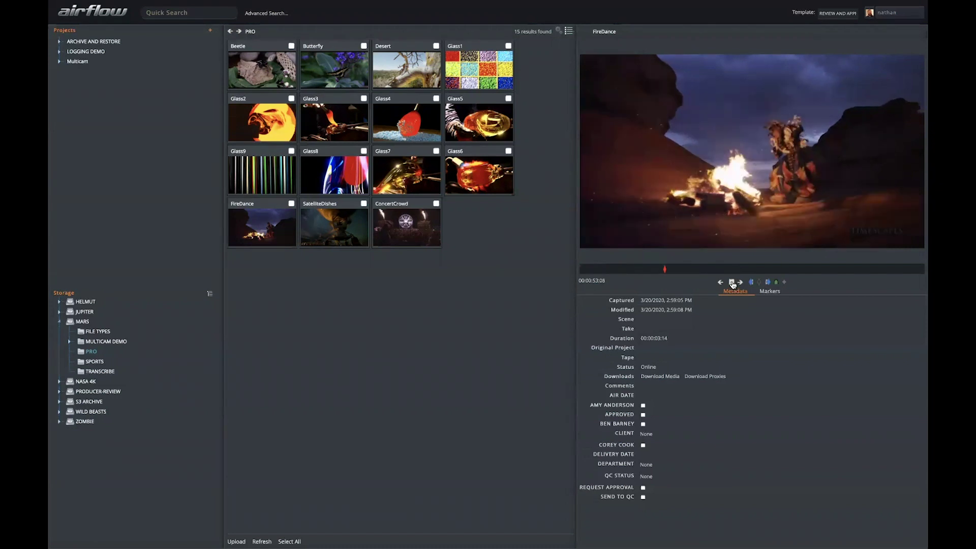
pyautogui.click(732, 283)
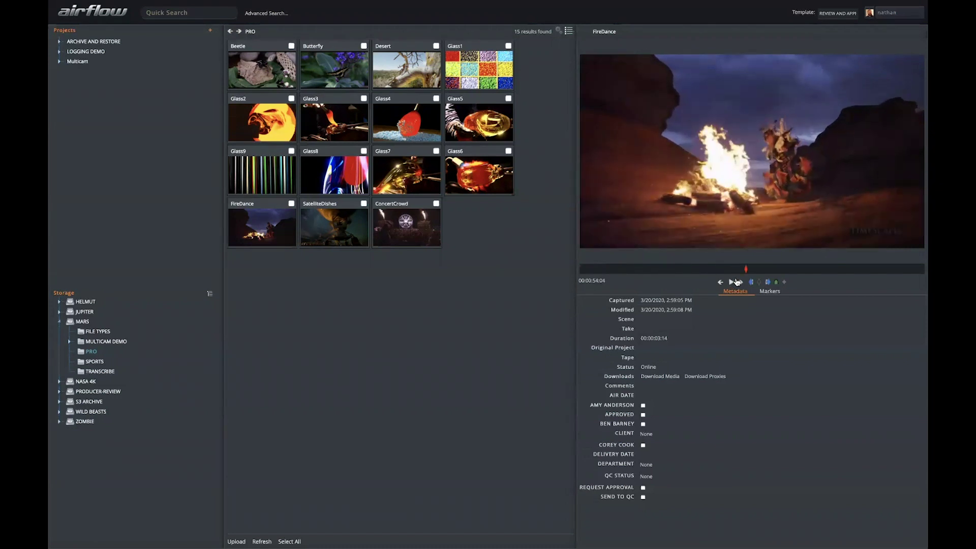
pyautogui.click(776, 283)
pyautogui.click(776, 282)
pyautogui.click(769, 291)
pyautogui.click(776, 282)
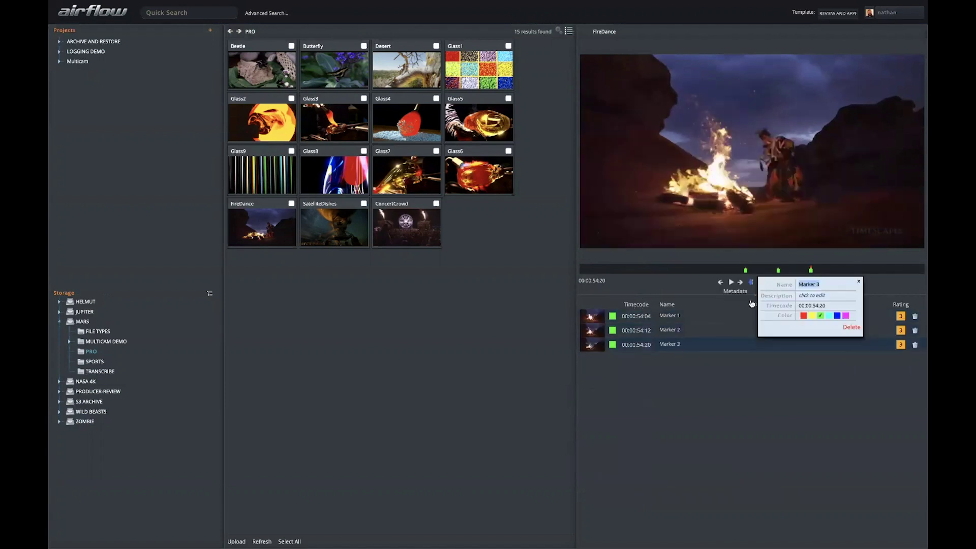
pyautogui.click(804, 316)
pyautogui.write('FIRE')
pyautogui.press('Return')
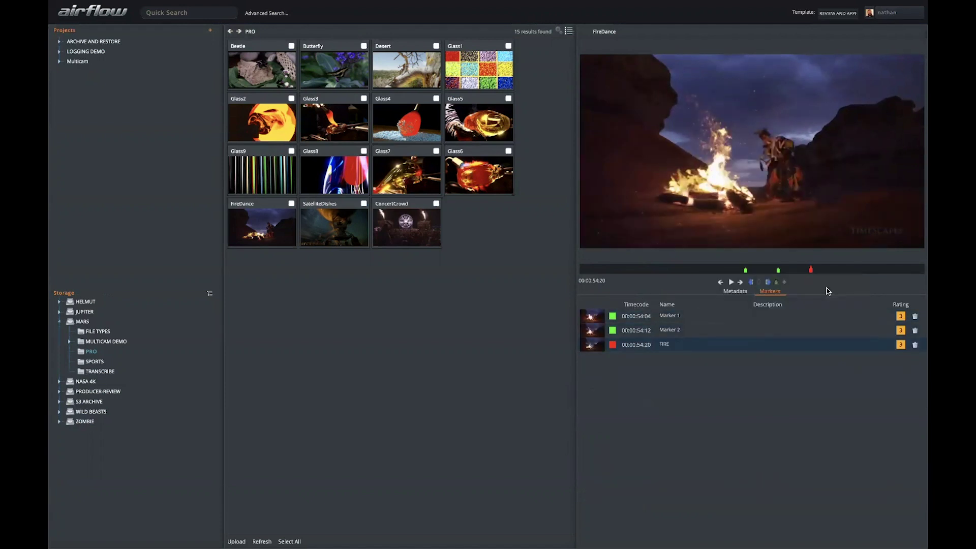
# Step: Quick-search the library for 'FIRE' and load FireDance from the results
pyautogui.click(169, 12)
pyautogui.write('FIRE')
pyautogui.press('Return')
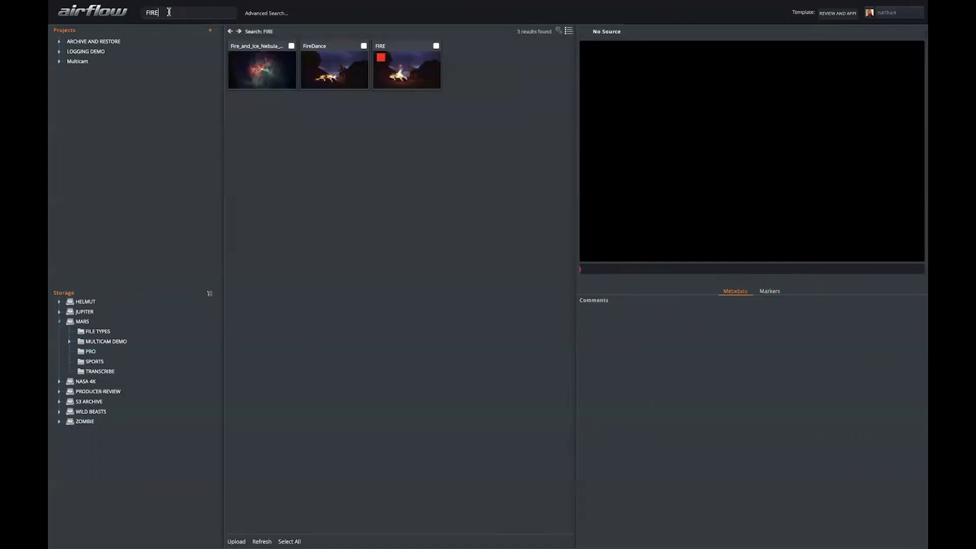
pyautogui.click(401, 75)
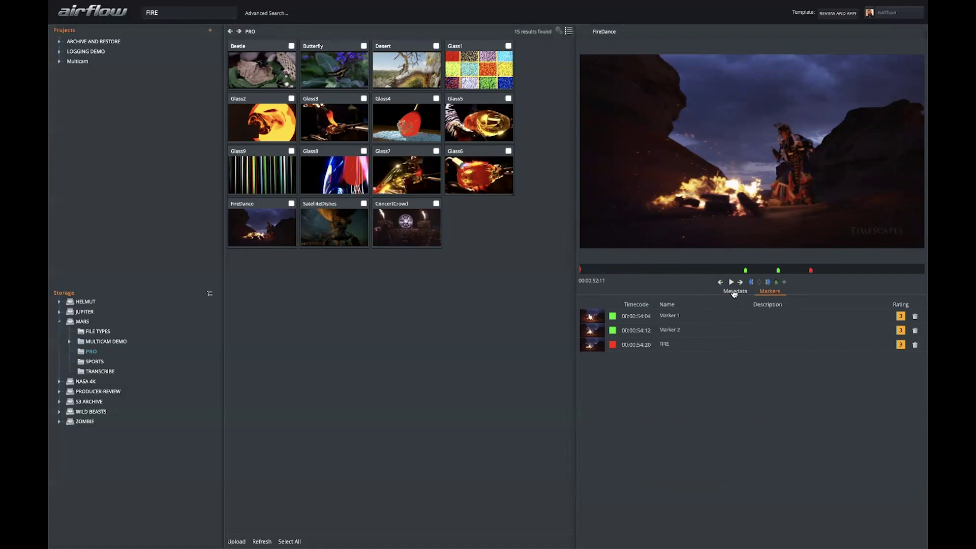
# Step: Start a new project named AIRFLOW DEMO with viewing restricted to Selected Users
pyautogui.click(734, 293)
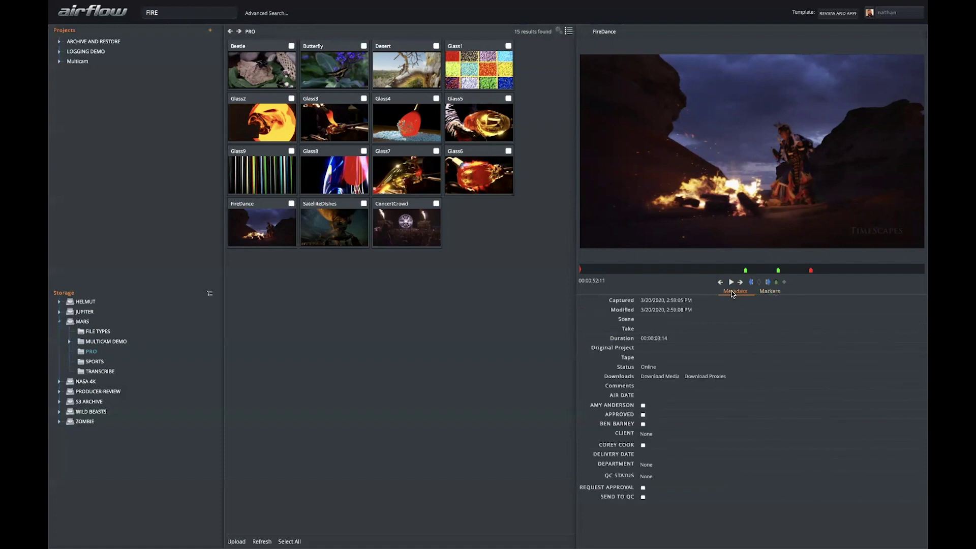
pyautogui.click(210, 31)
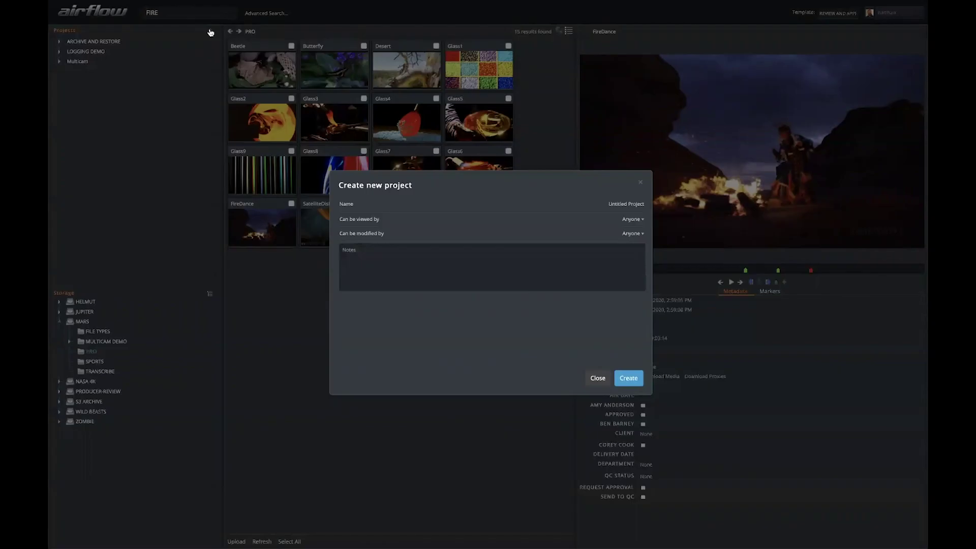
pyautogui.click(626, 203)
pyautogui.write('AIRFLOW DEMO')
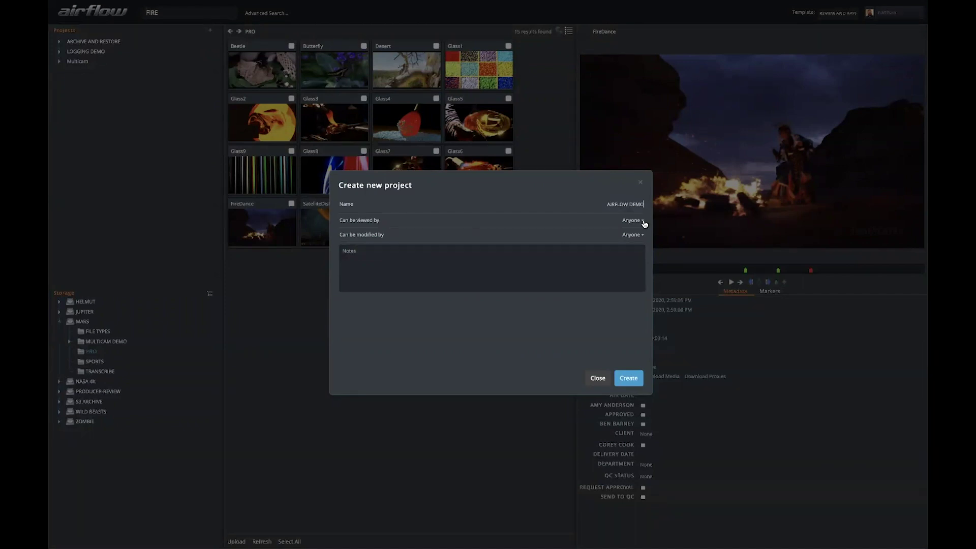
pyautogui.click(643, 222)
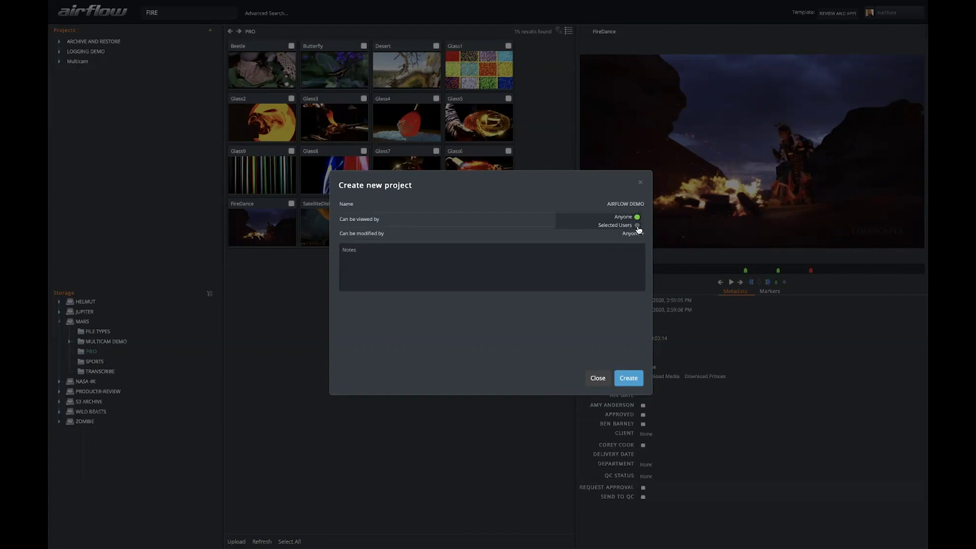
pyautogui.click(637, 225)
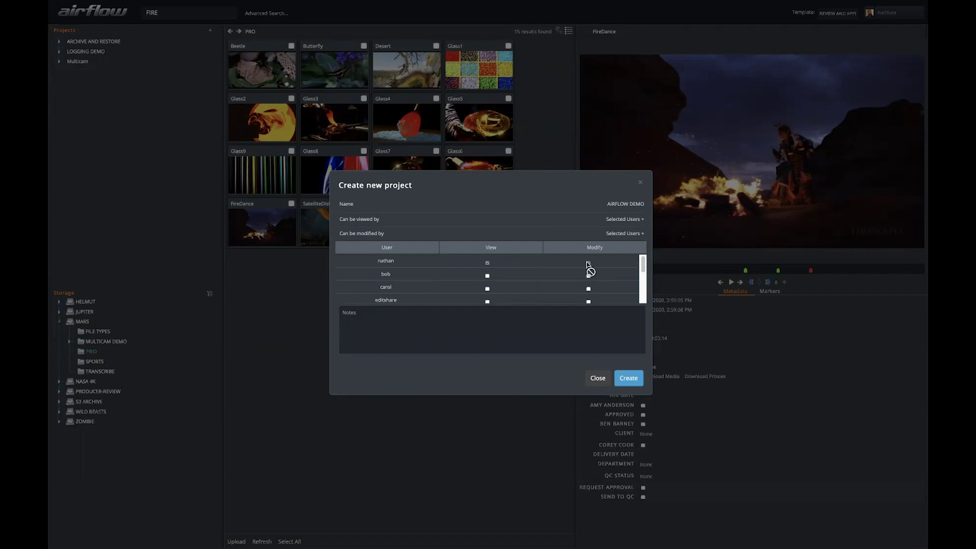
# Step: Create the AIRFLOW DEMO project, show its OUTTAKES and BROLL bins, and add Glass4 and Glass1
pyautogui.click(629, 378)
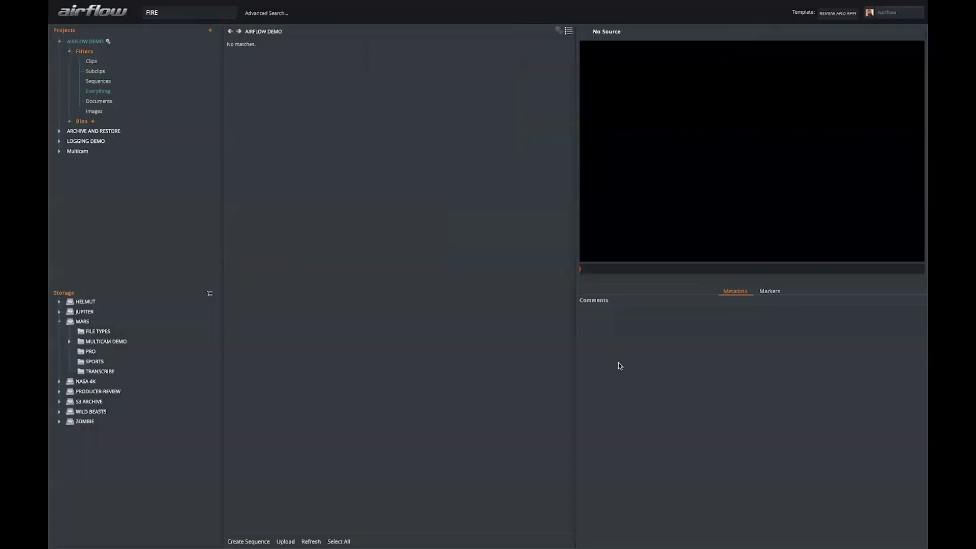
pyautogui.click(92, 121)
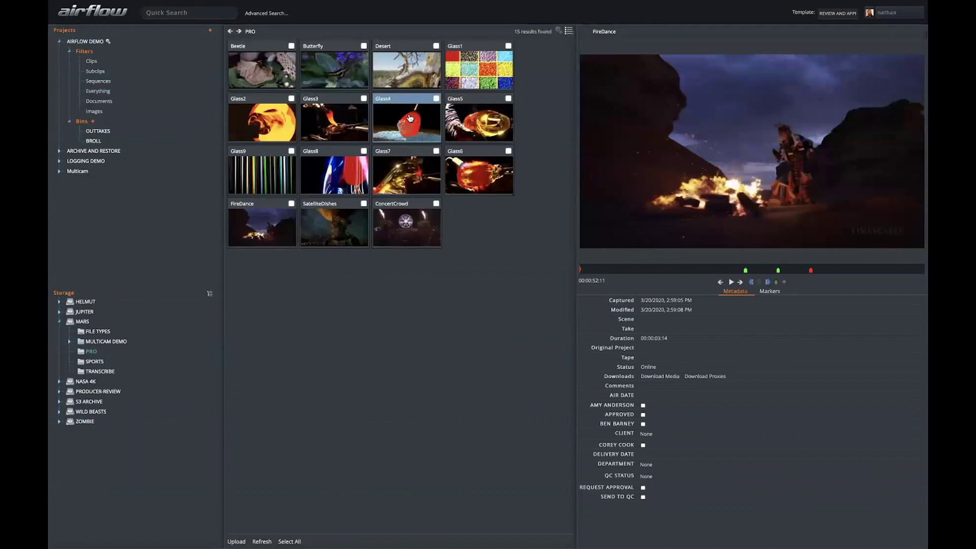
pyautogui.moveTo(412, 119); pyautogui.dragTo(90, 45)
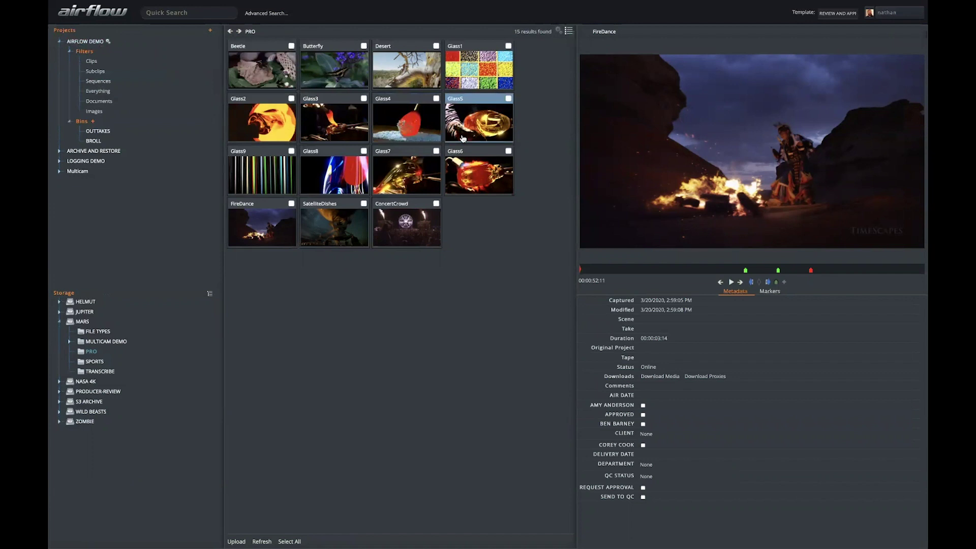
pyautogui.moveTo(480, 70); pyautogui.dragTo(94, 132)
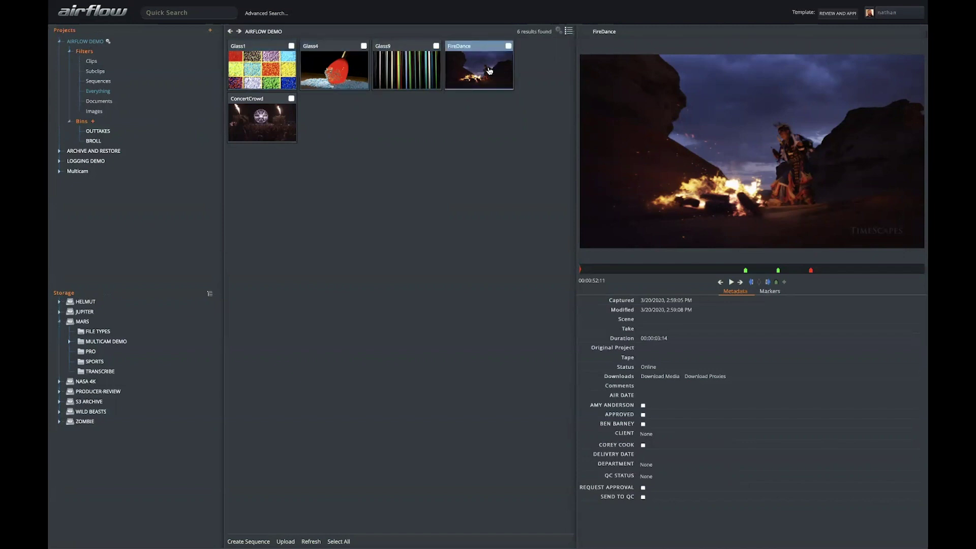
# Step: Mark in and out points on ConcertCrowd to make a subclip around 00:01:57:16–00:01:58:13
pyautogui.click(285, 125)
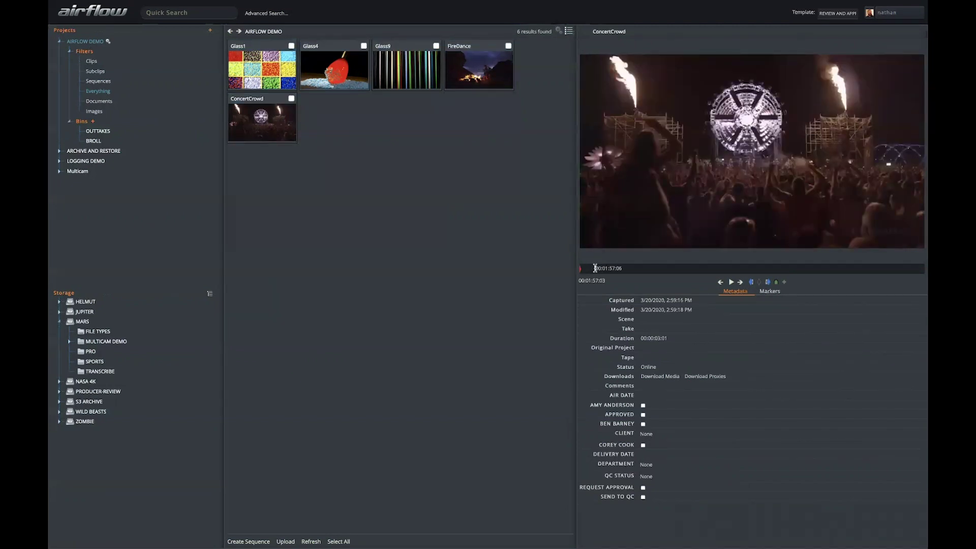
pyautogui.click(732, 282)
pyautogui.click(767, 283)
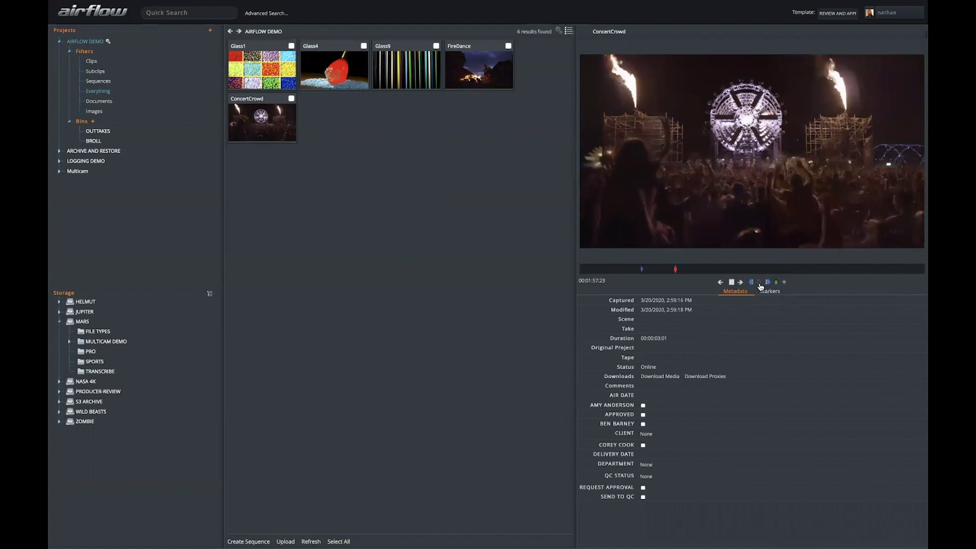
pyautogui.click(767, 282)
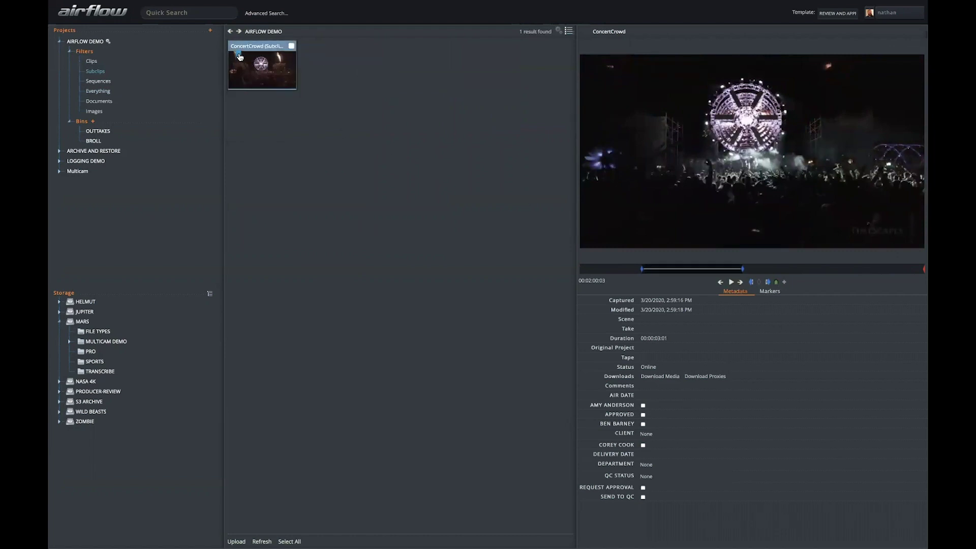
# Step: Rename the ConcertCrowd subclip to 'subclip demo'
pyautogui.click(255, 69)
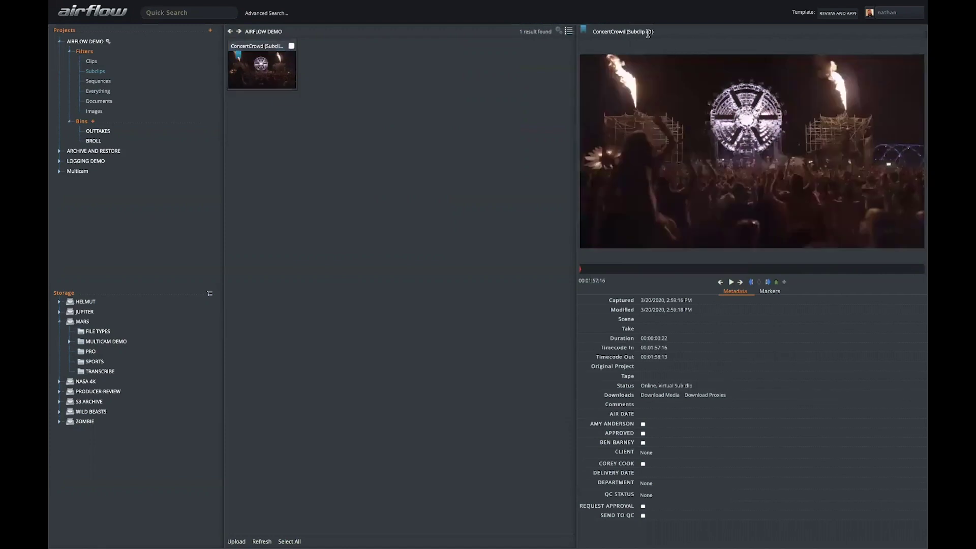
pyautogui.click(658, 33)
pyautogui.write('subclip demo')
pyautogui.click(484, 333)
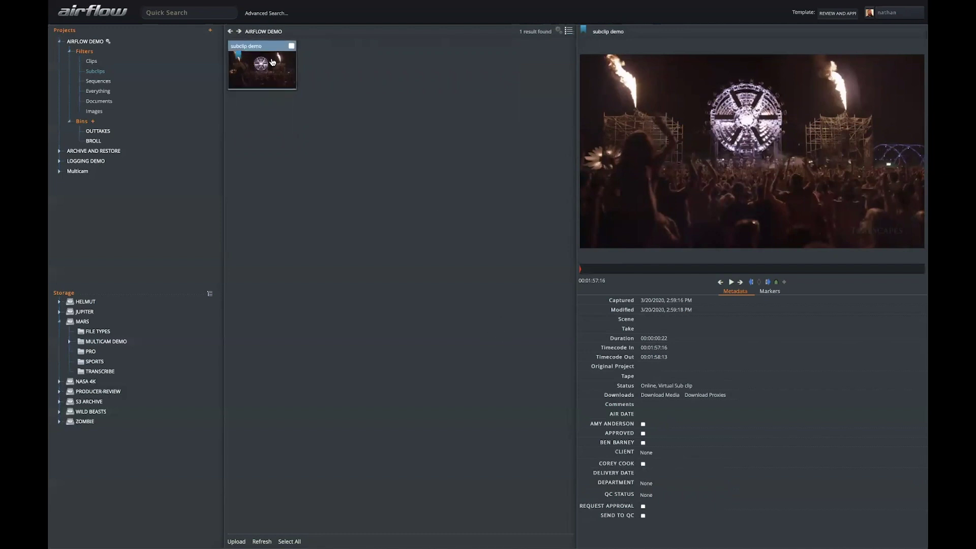
# Step: Create a new sequence in the project named AIRFLOW DEMO
pyautogui.click(77, 43)
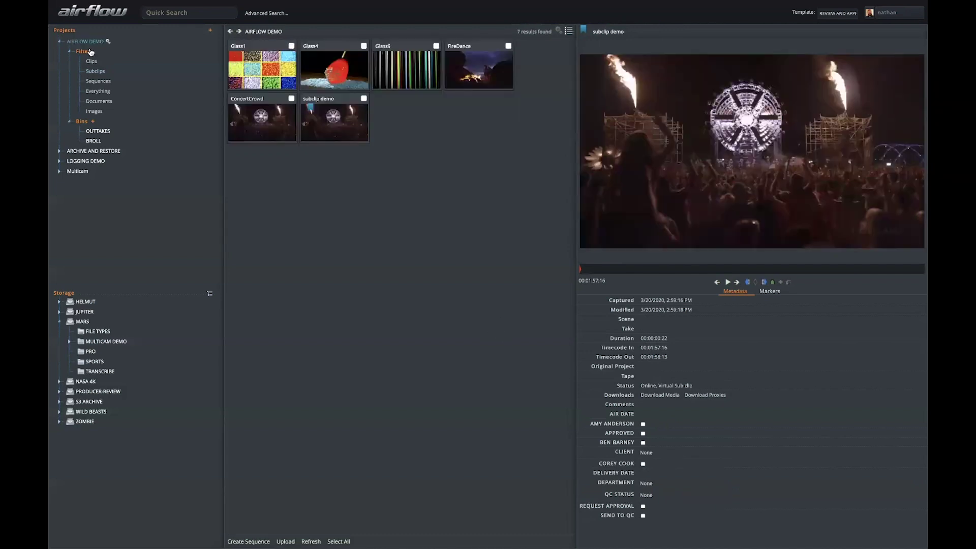
pyautogui.click(249, 540)
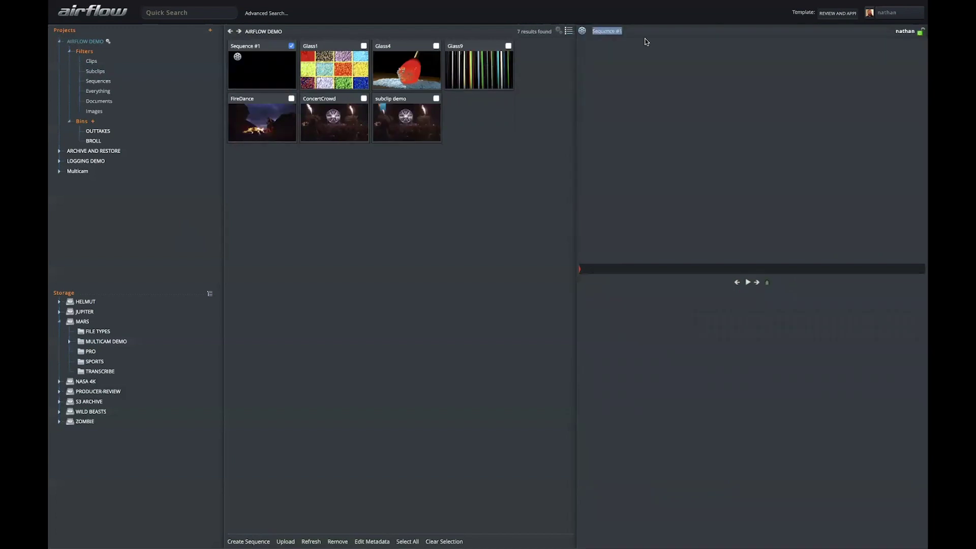
pyautogui.write('AIRFLOW DEMO')
pyautogui.press('Return')
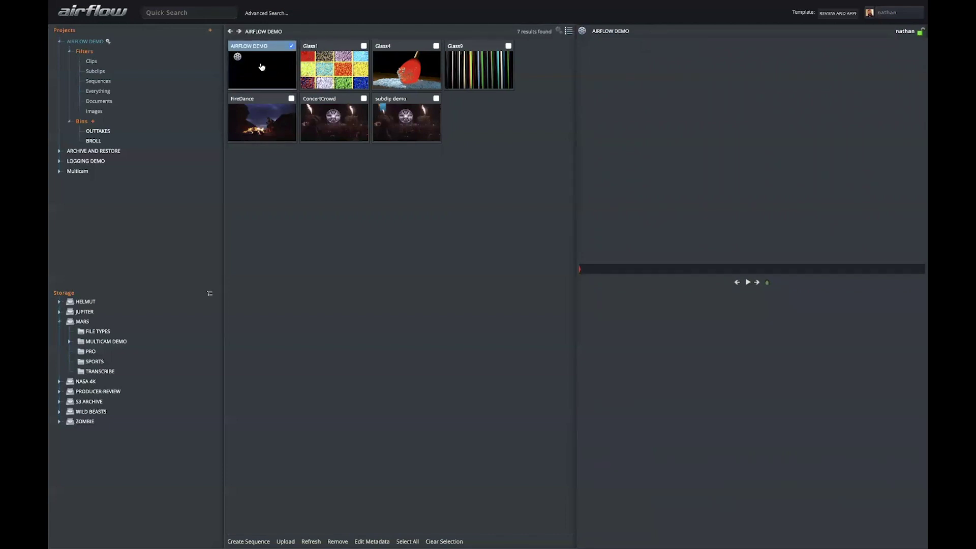
# Step: Add Glass9, FireDance, ConcertCrowd, subclip demo and Glass1 to the sequence
pyautogui.moveTo(470, 69); pyautogui.dragTo(261, 61)
pyautogui.moveTo(251, 122); pyautogui.dragTo(629, 402)
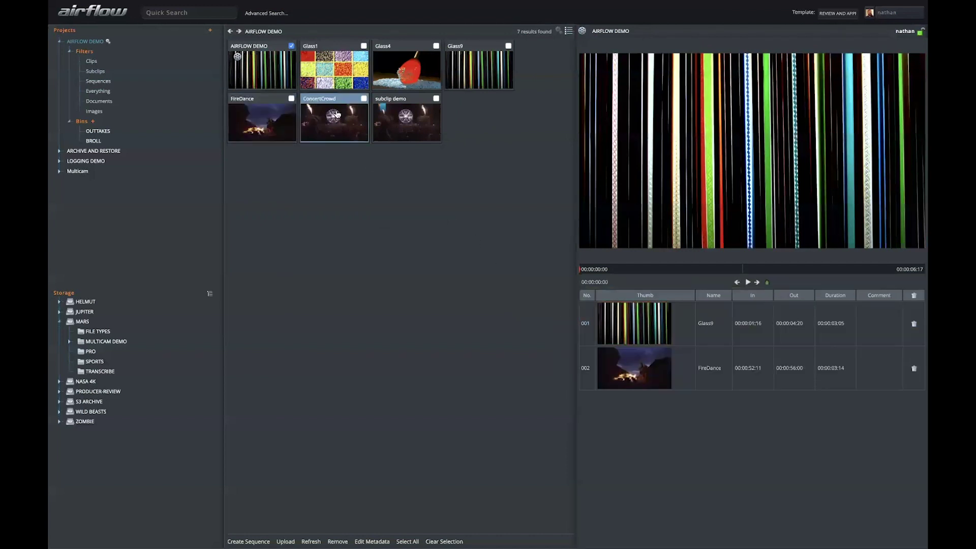
pyautogui.moveTo(335, 122); pyautogui.dragTo(661, 414)
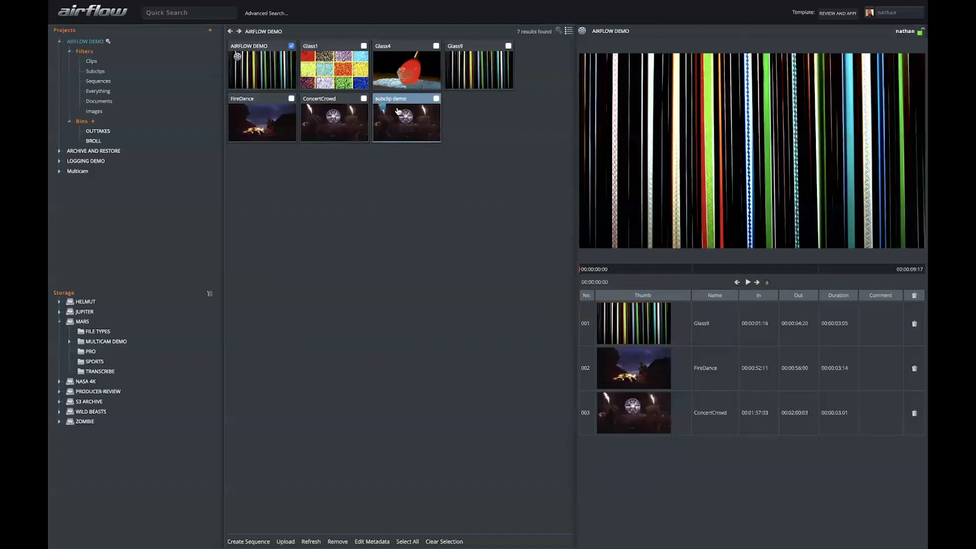
pyautogui.moveTo(391, 128); pyautogui.dragTo(257, 68)
pyautogui.moveTo(334, 68); pyautogui.dragTo(635, 338)
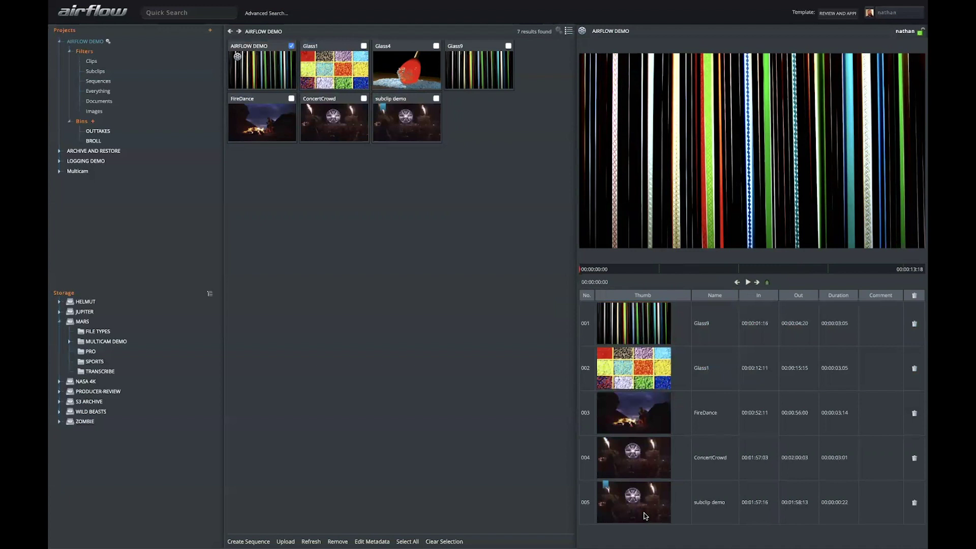
# Step: Move subclip demo to the top, add a cyan marker, and return to the PRO folder
pyautogui.moveTo(649, 508); pyautogui.dragTo(655, 323)
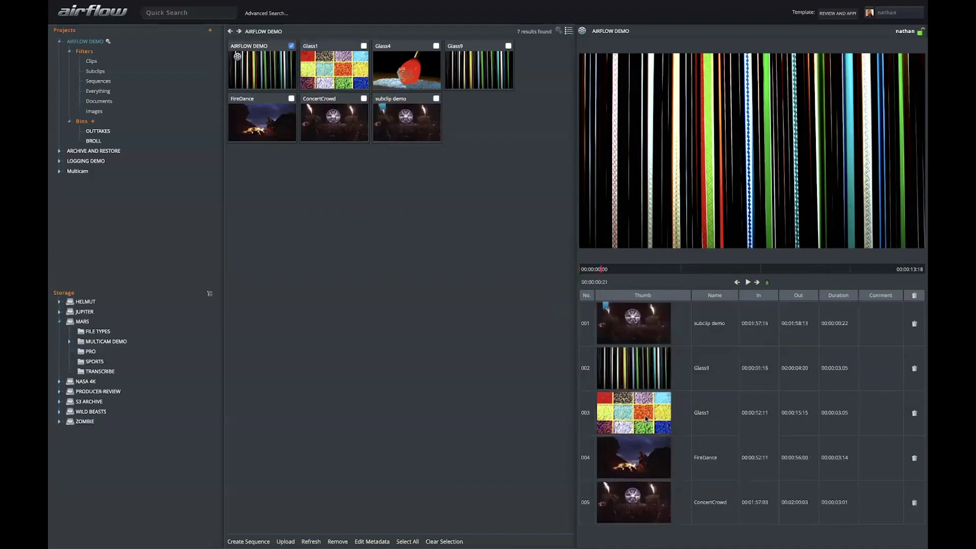
pyautogui.moveTo(609, 267)
pyautogui.mouseDown()
pyautogui.moveTo(864, 268)
pyautogui.moveTo(602, 268)
pyautogui.mouseUp()
pyautogui.write('m')
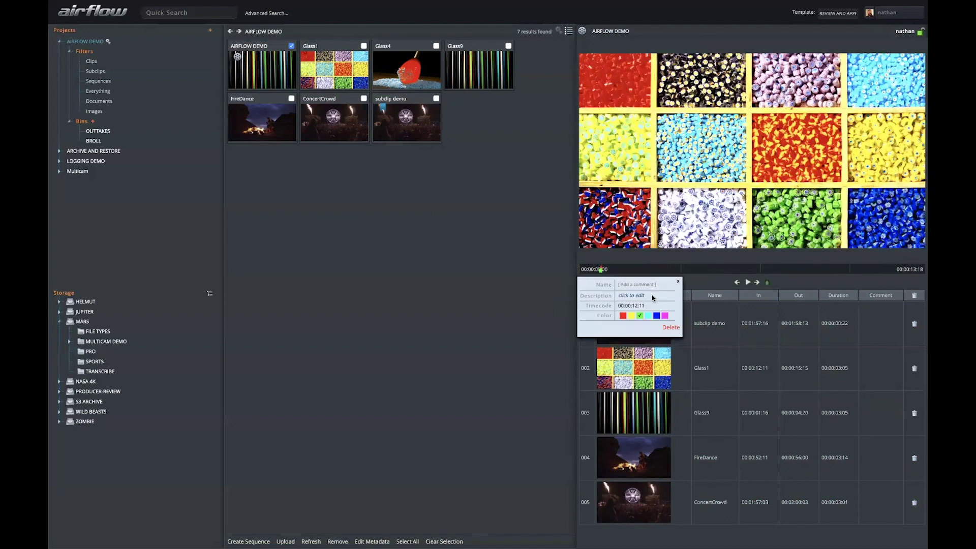
pyautogui.write('sfgsfgj')
pyautogui.click(648, 315)
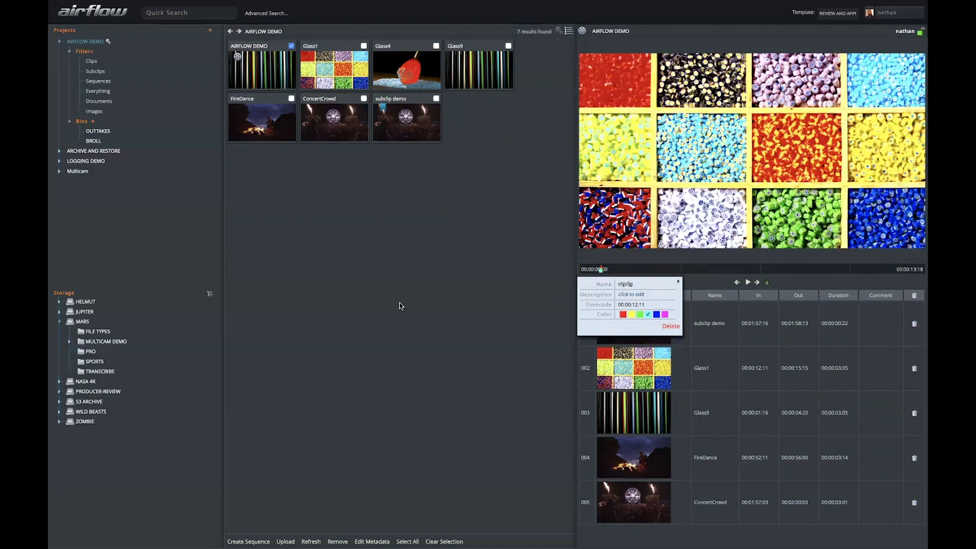
pyautogui.click(94, 351)
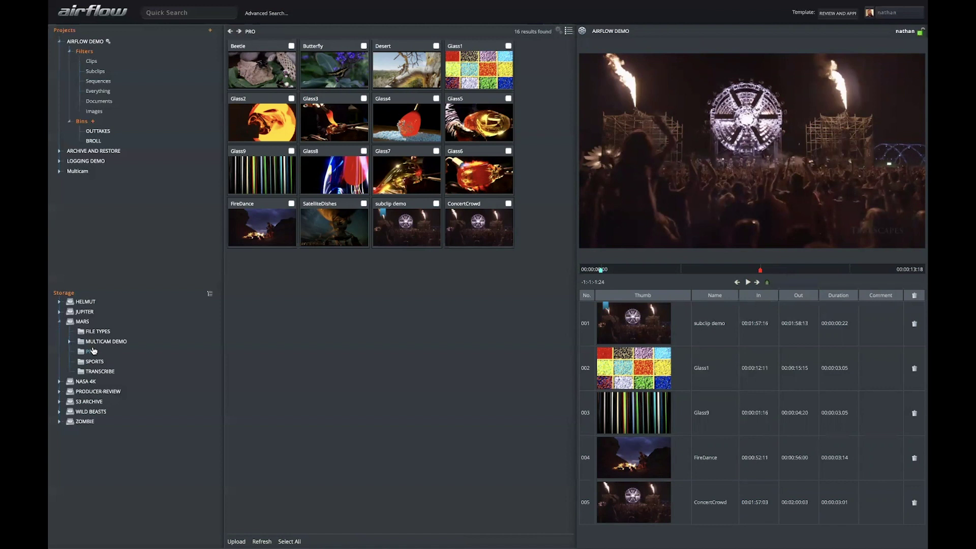
# Step: Select ConcertCrowd, Glass6, Glass5 and Glass1 and download their media
pyautogui.click(509, 204)
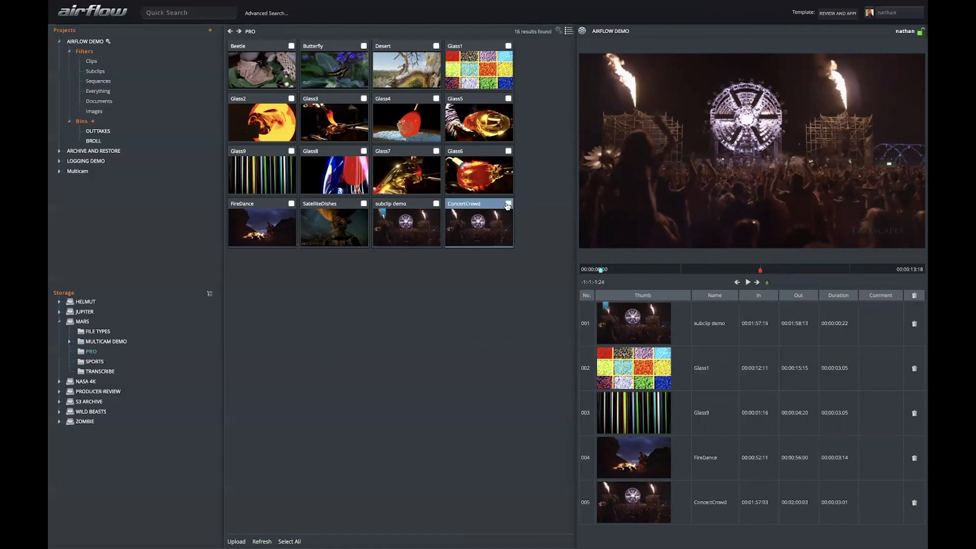
pyautogui.click(508, 151)
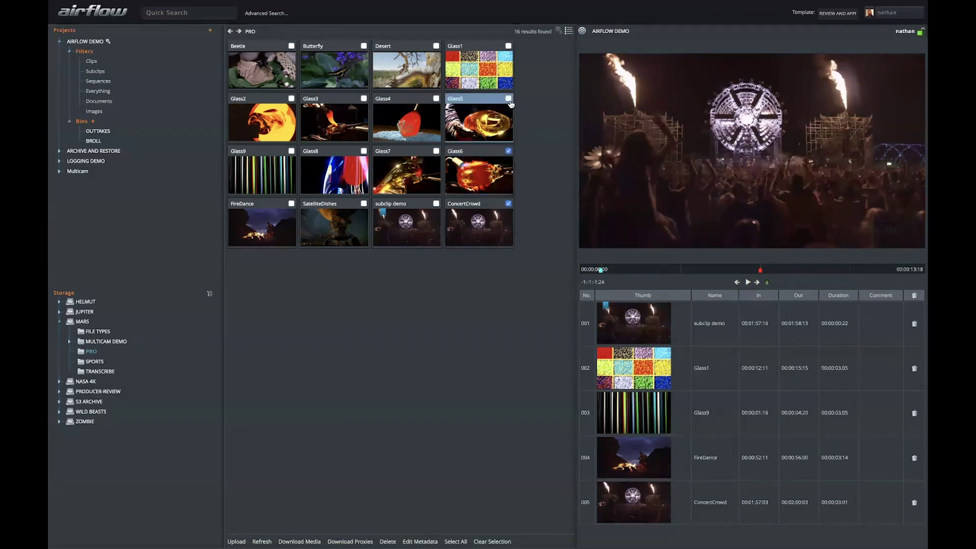
pyautogui.click(509, 98)
pyautogui.click(508, 46)
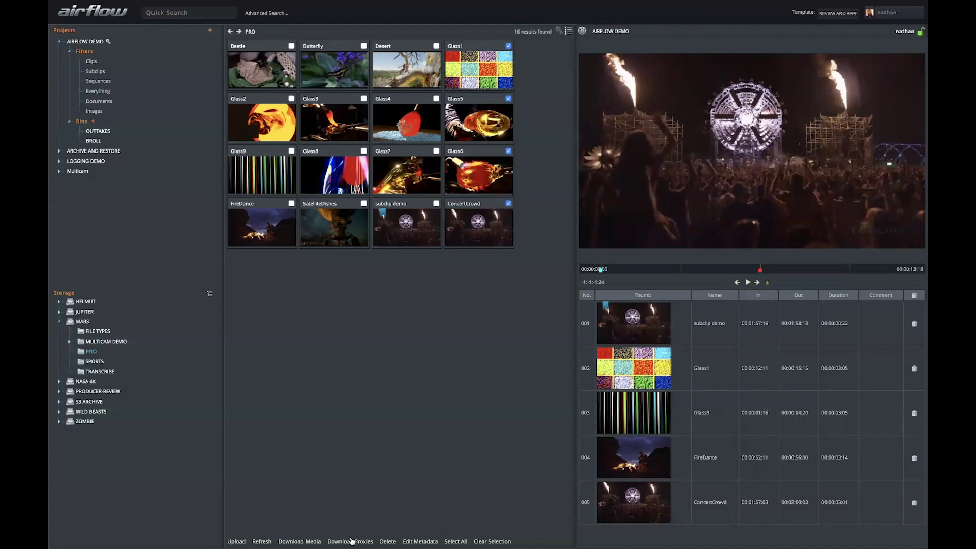
pyautogui.click(303, 541)
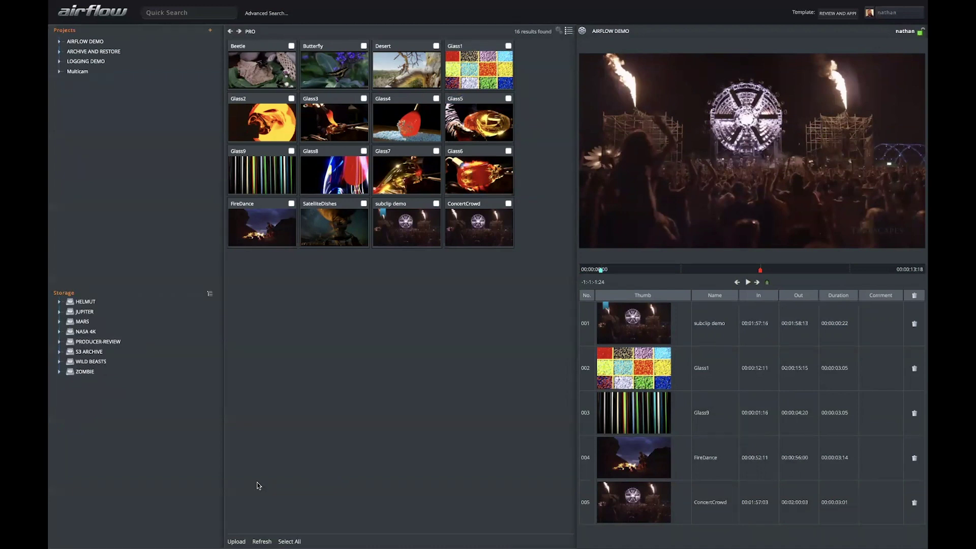
# Step: Upload DEMO.prproj from the Desktop with a comment saying it was edited from home
pyautogui.click(235, 541)
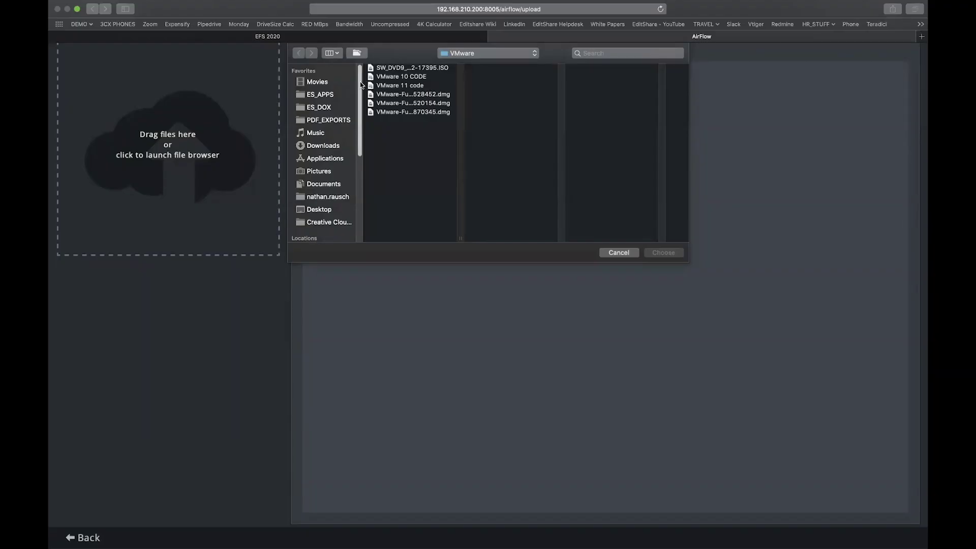
pyautogui.click(317, 210)
pyautogui.click(428, 86)
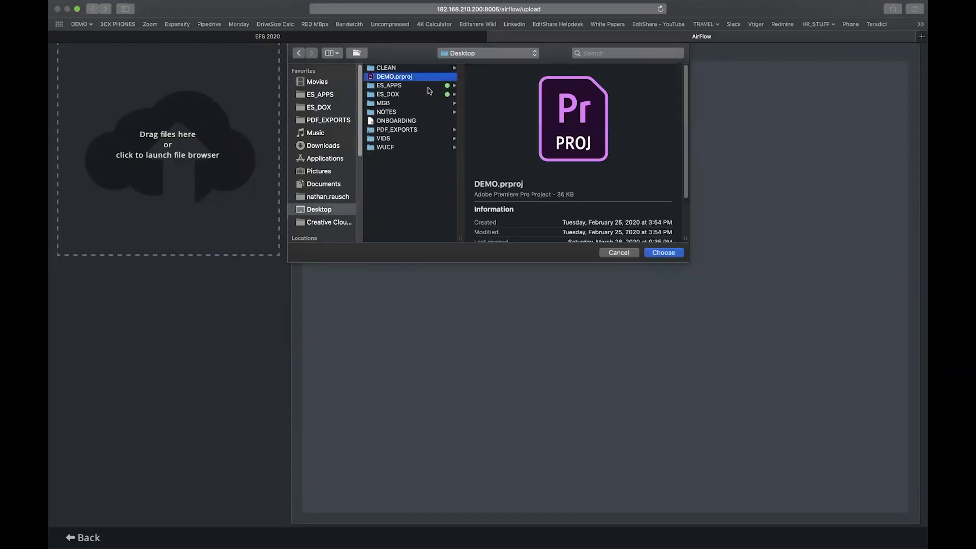
pyautogui.click(663, 252)
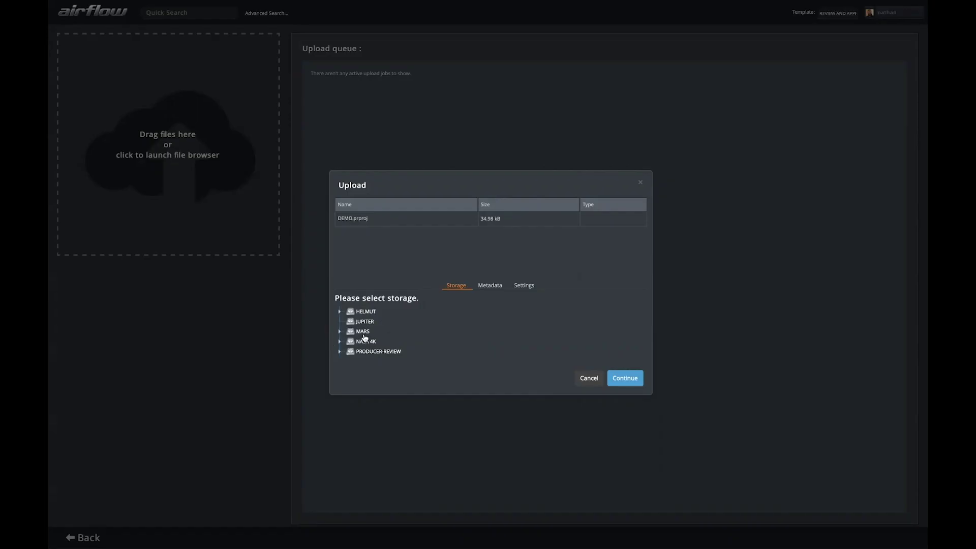
pyautogui.click(363, 332)
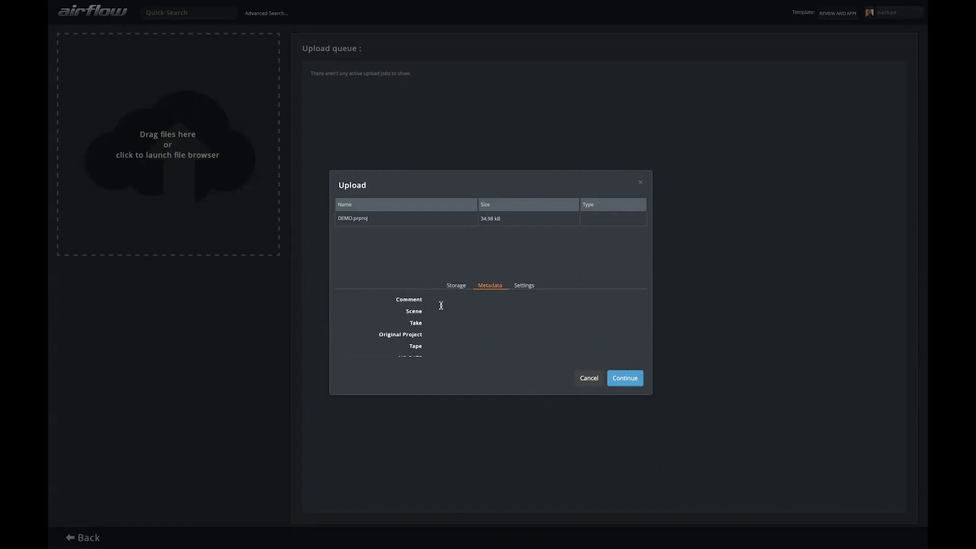
pyautogui.write('Nathan edited from home')
pyautogui.click(624, 379)
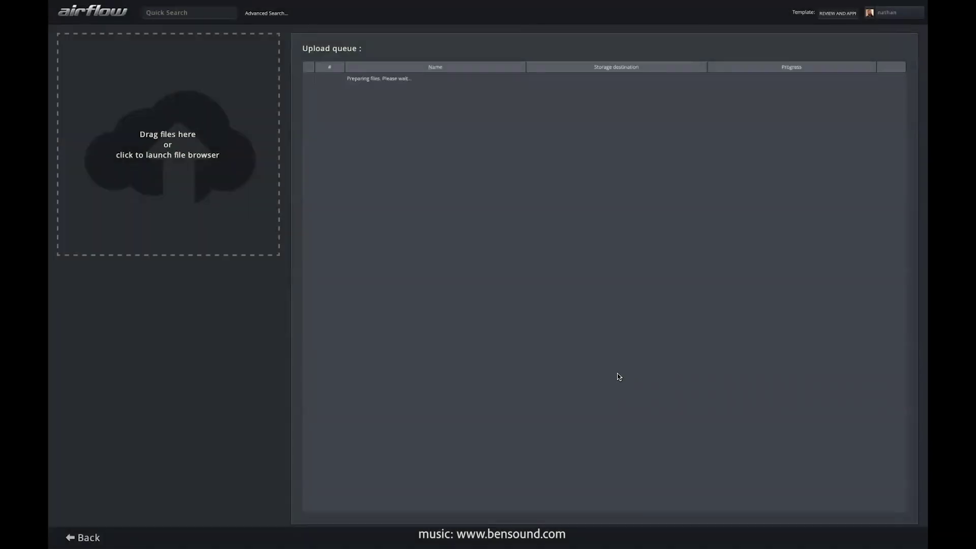